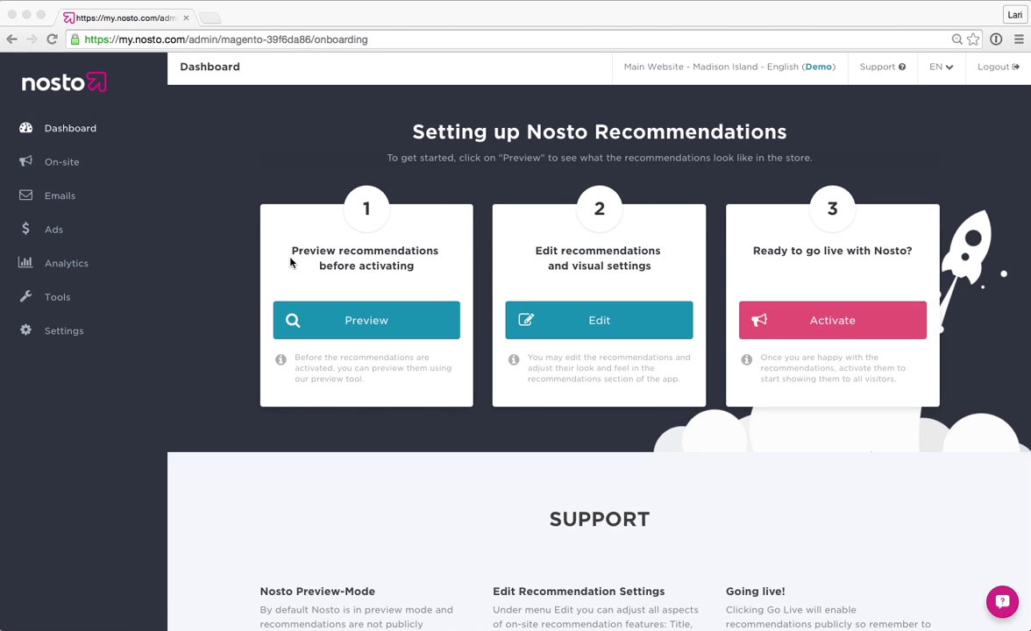
# - Open the on-site recommendation slots and edit the front page slot titled Most Popular Right Now
pyautogui.click(236, 181)
pyautogui.click(100, 167)
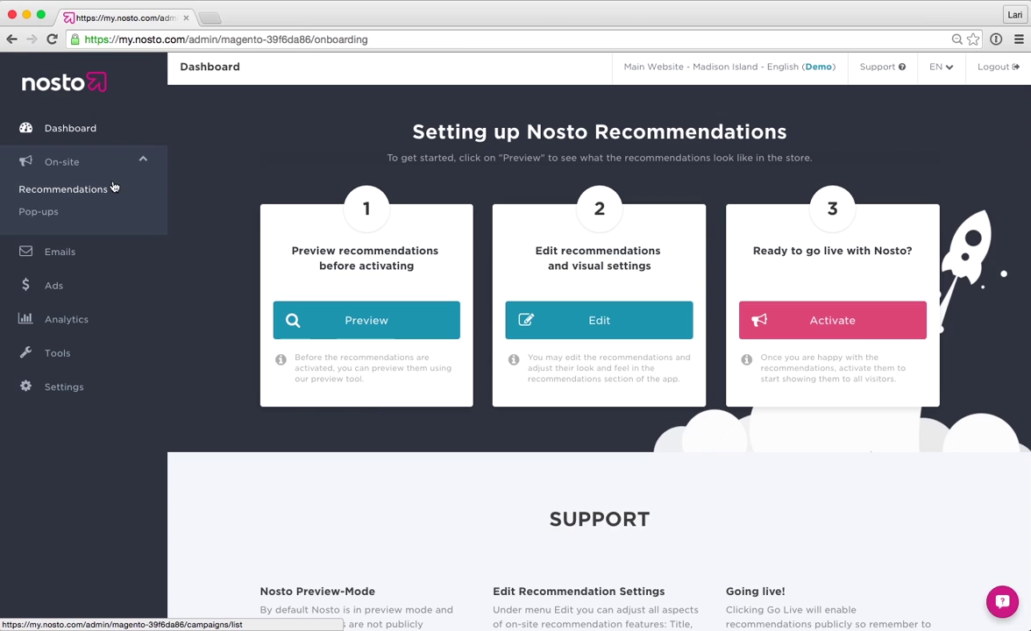
pyautogui.click(99, 191)
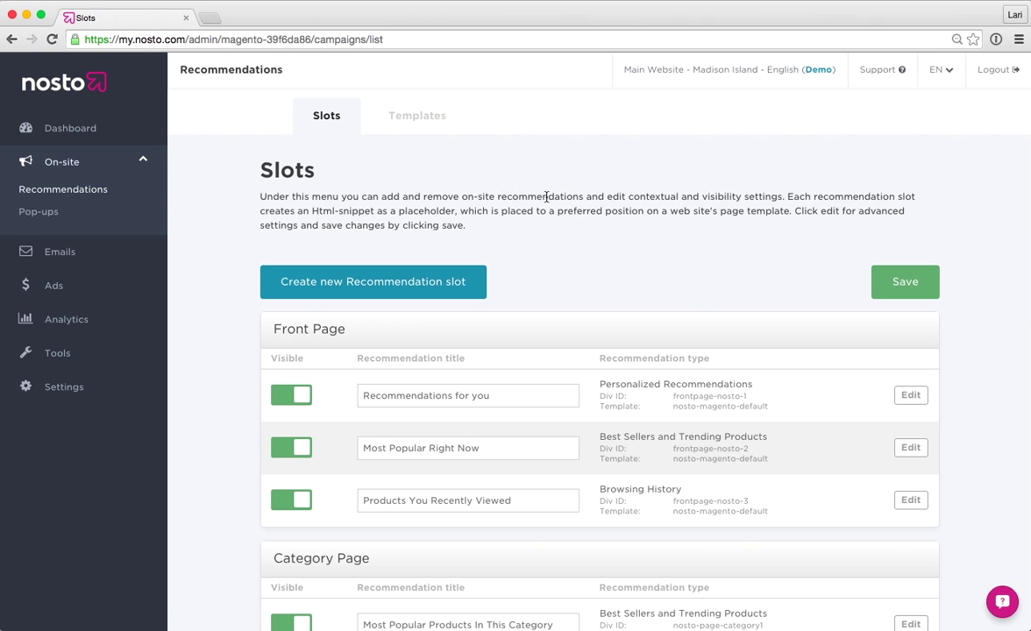
pyautogui.scroll(-2, 553, 225)
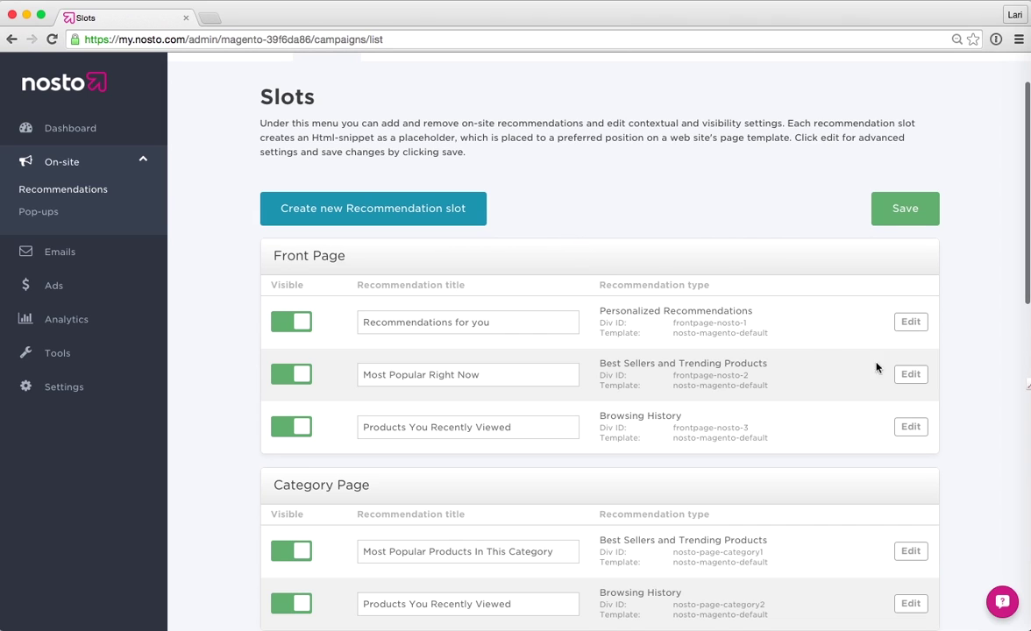
pyautogui.click(912, 378)
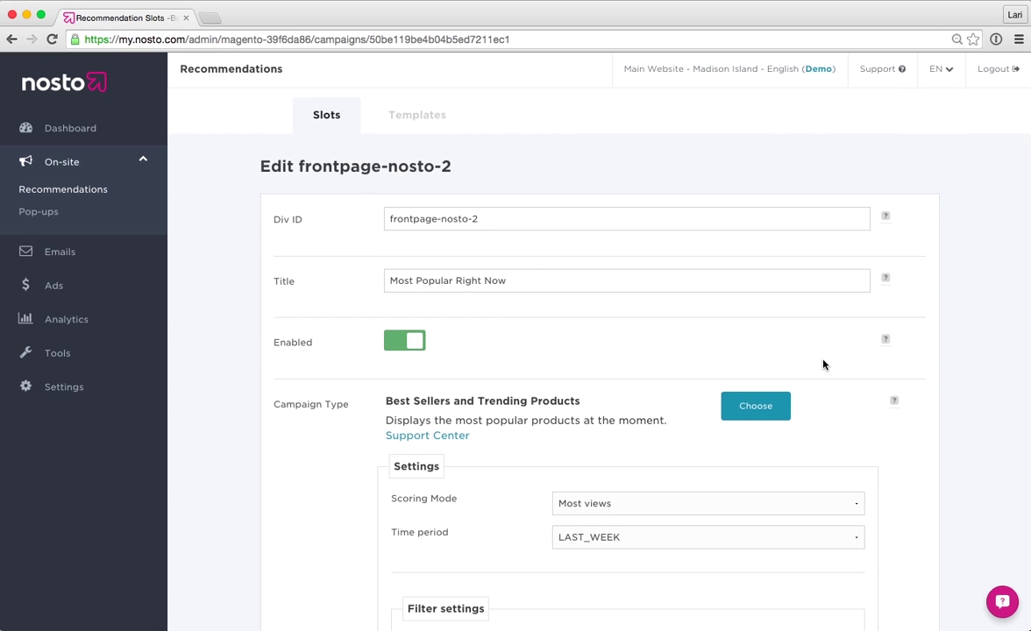
# - Find the slot's HTML placement code and highlight the element ID in it
pyautogui.scroll(-10, 825, 364)
pyautogui.scroll(-15, 824, 364)
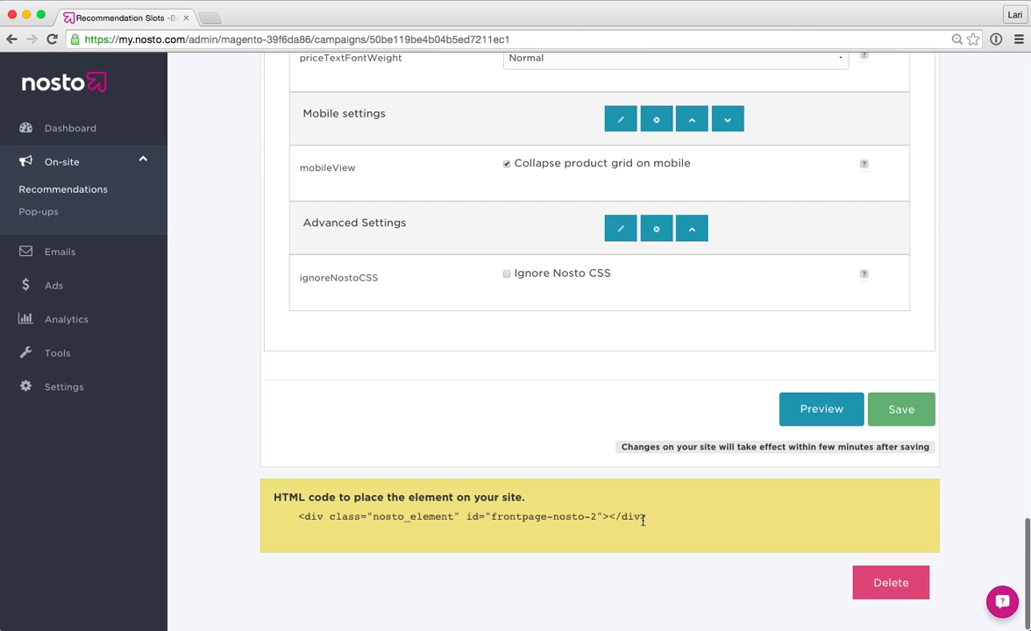
pyautogui.moveTo(604, 518); pyautogui.dragTo(492, 518)
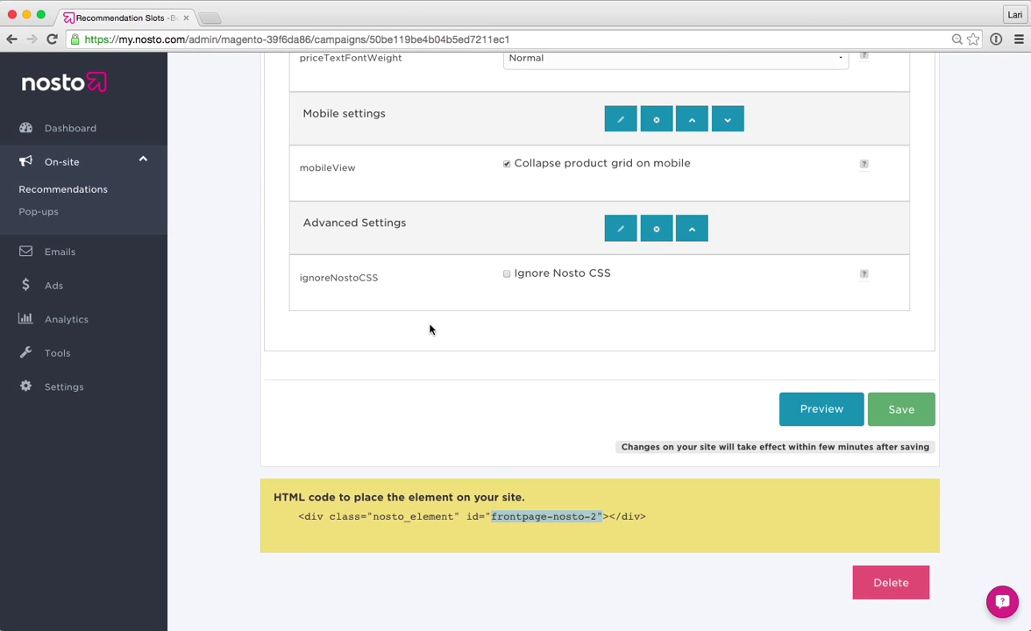
# - Open the dashboard in a separate tab and launch the store preview of the recommendations
pyautogui.keyDown('super'); pyautogui.click(77, 129); pyautogui.keyUp('super')
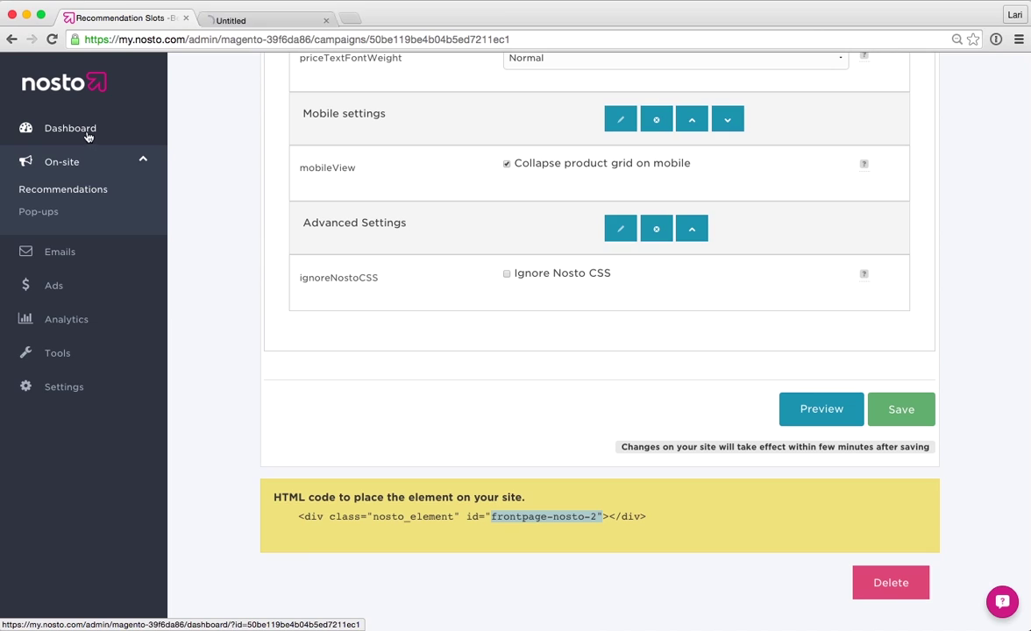
pyautogui.click(276, 19)
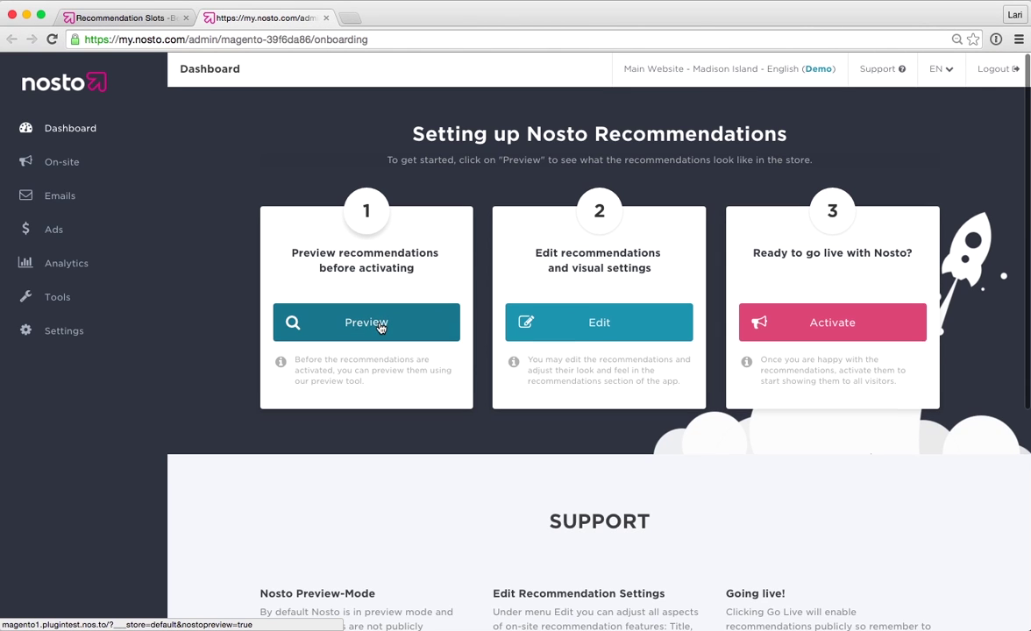
pyautogui.click(378, 327)
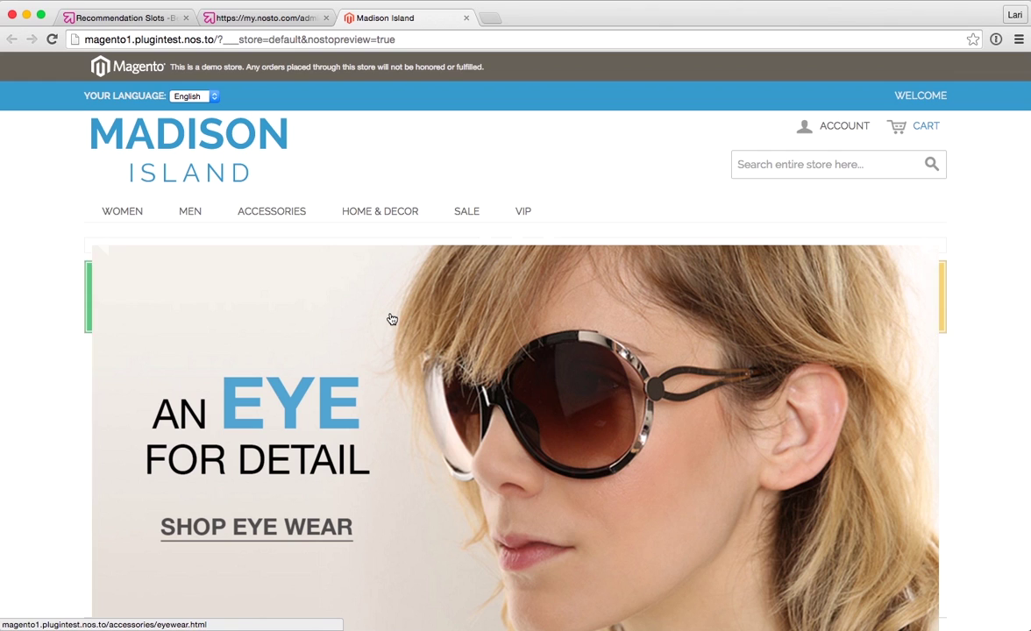
# - Look through the recommendation sections on the previewed store front page, down to You Might Also Like
pyautogui.scroll(-2, 496, 340)
pyautogui.scroll(-10, 497, 340)
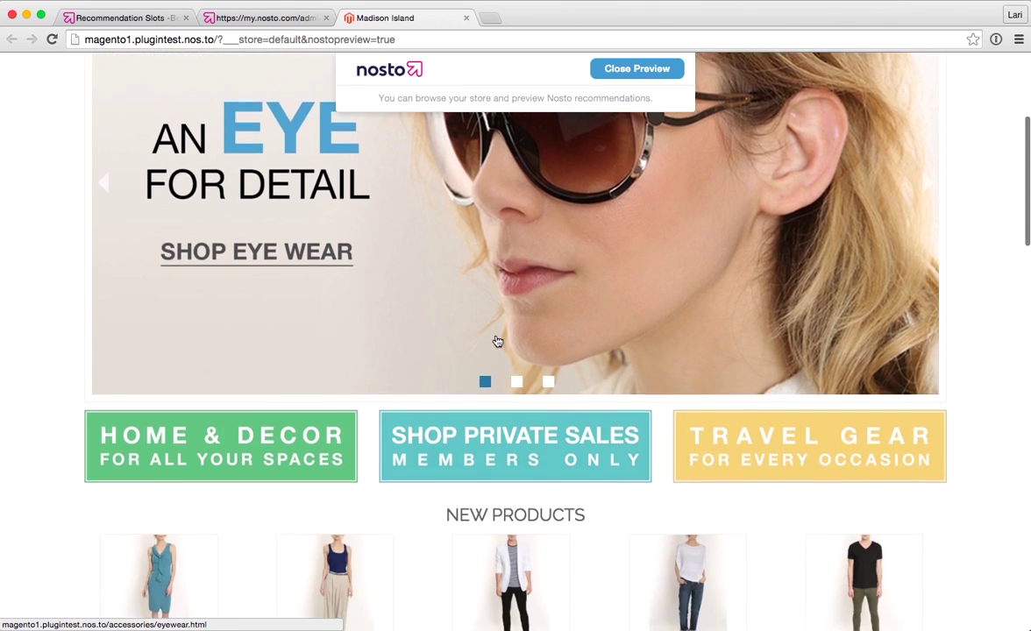
pyautogui.scroll(-5, 444, 330)
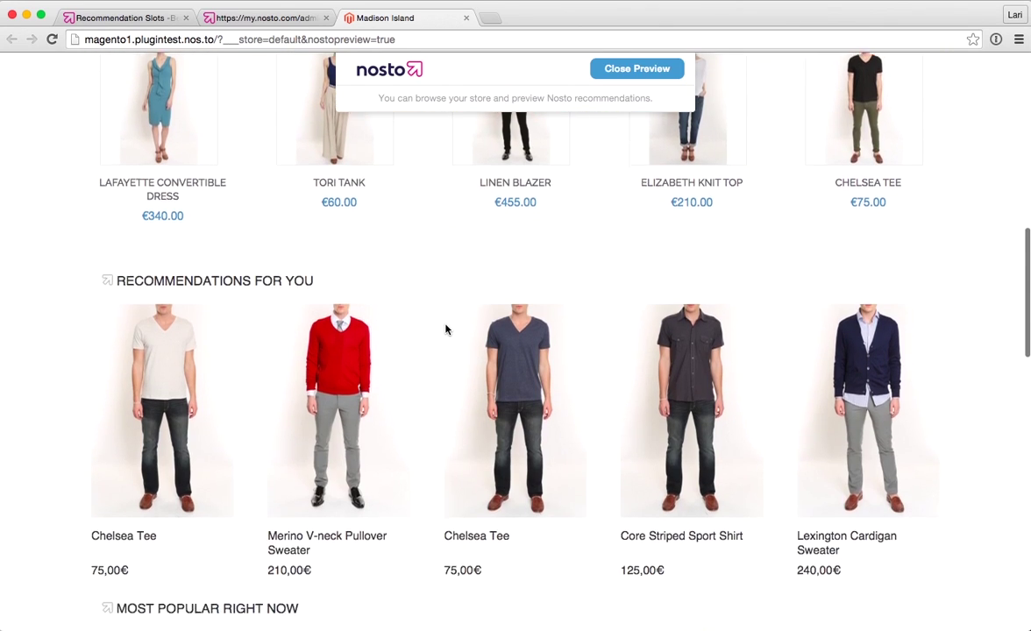
pyautogui.scroll(-8, 427, 356)
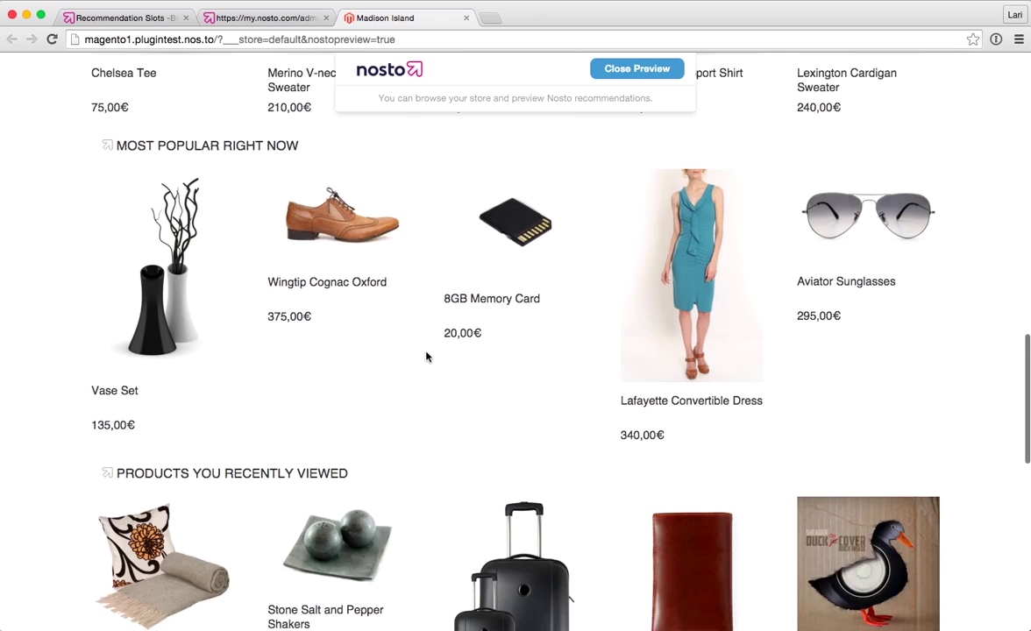
pyautogui.scroll(-1, 428, 398)
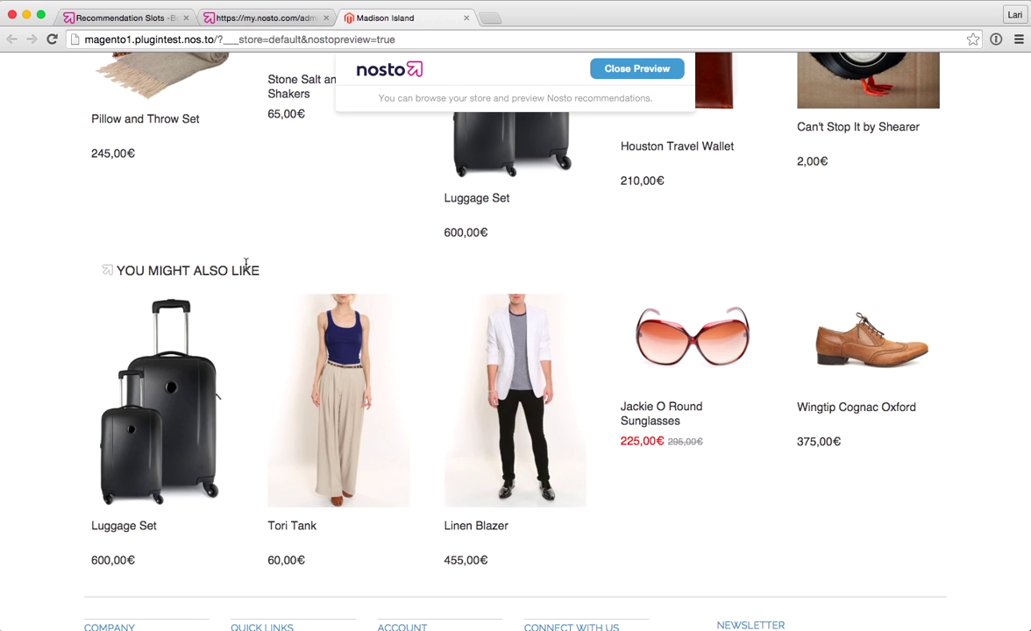
# - View the preview page's source, find nosto_element and highlight the frontpage-nosto-1 placeholder div
pyautogui.rightClick(50, 203)
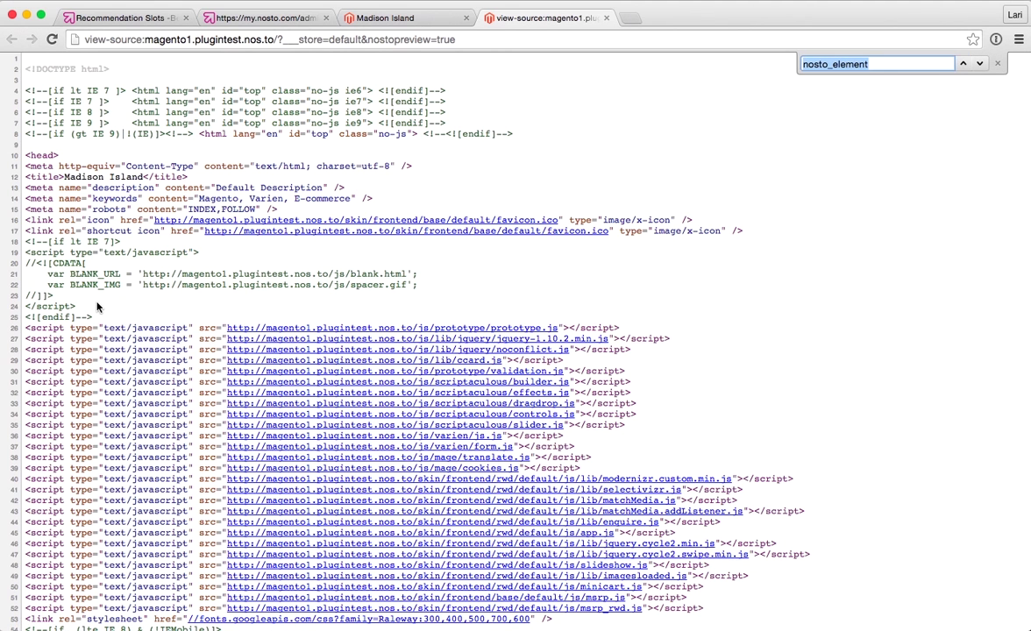
pyautogui.press('Return')
pyautogui.press('Return')
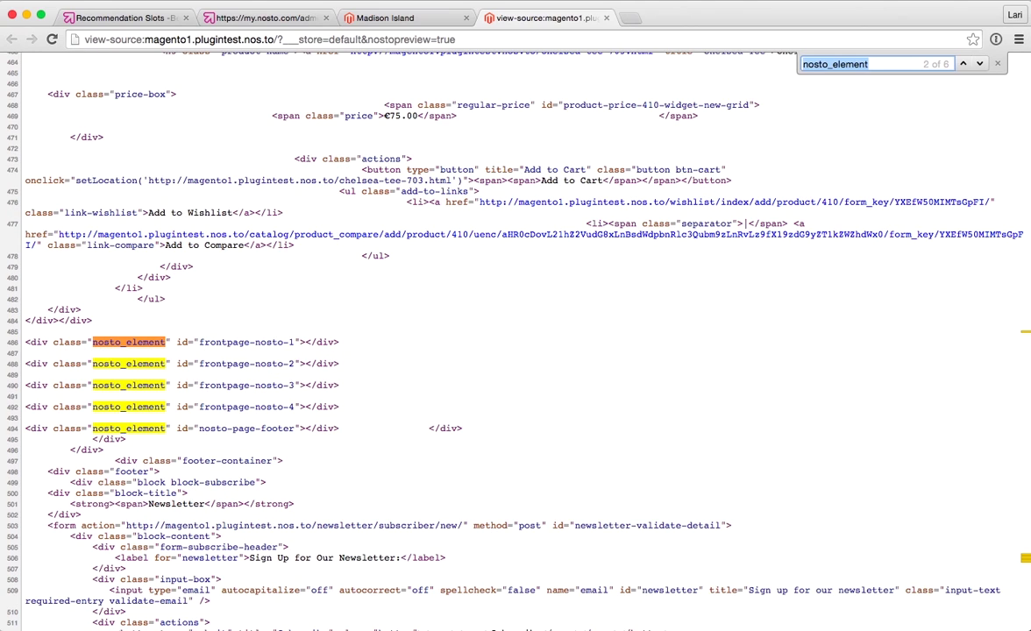
pyautogui.click(337, 342)
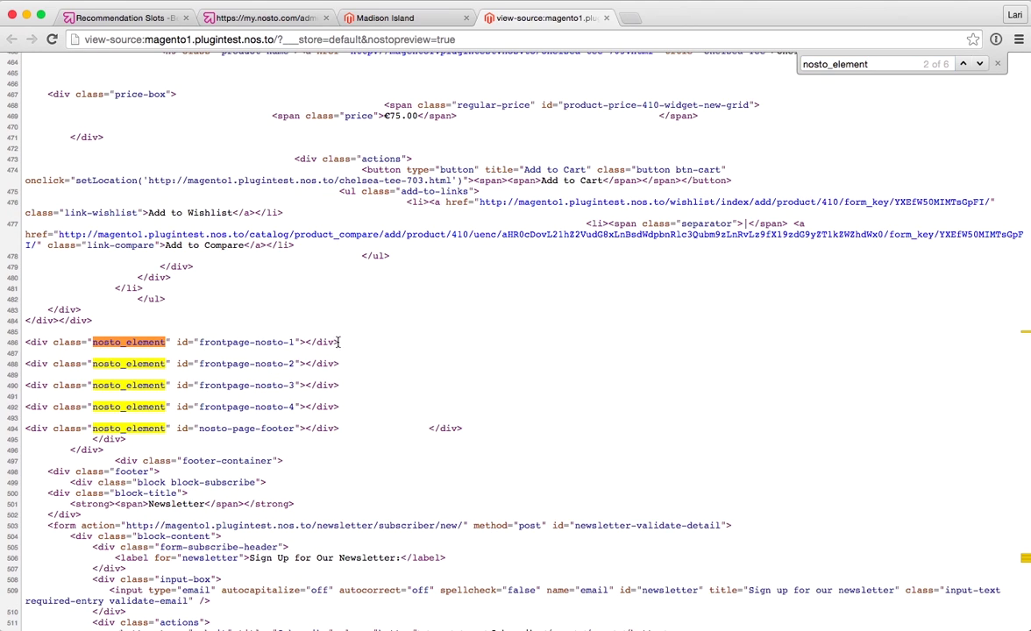
pyautogui.moveTo(338, 342); pyautogui.dragTo(27, 342)
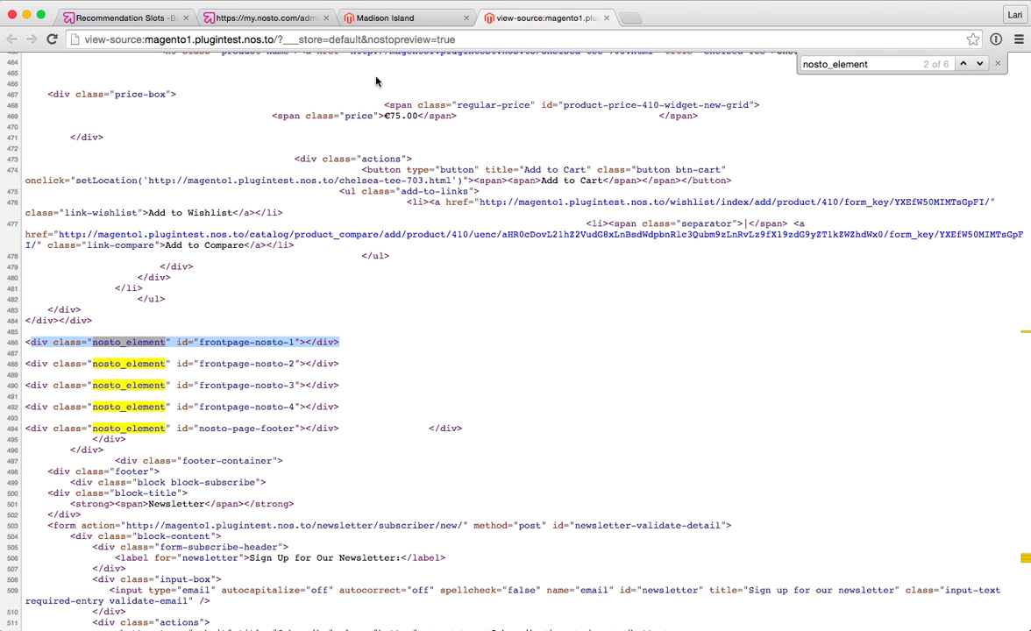
# - Compare the store preview with its page source, and return to the recommendation slot's edit page
pyautogui.click(400, 18)
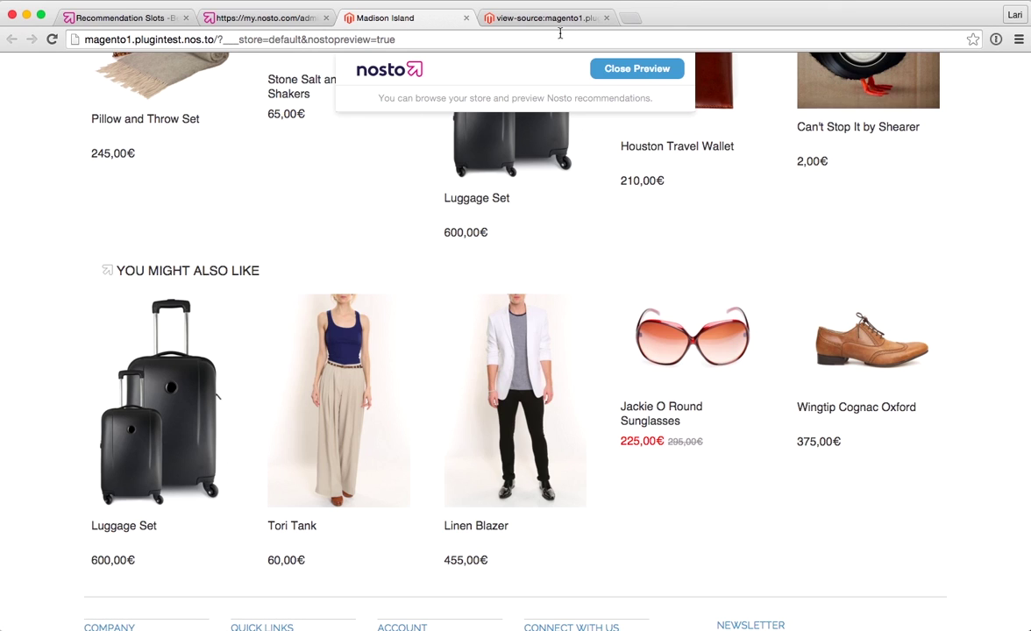
pyautogui.click(491, 16)
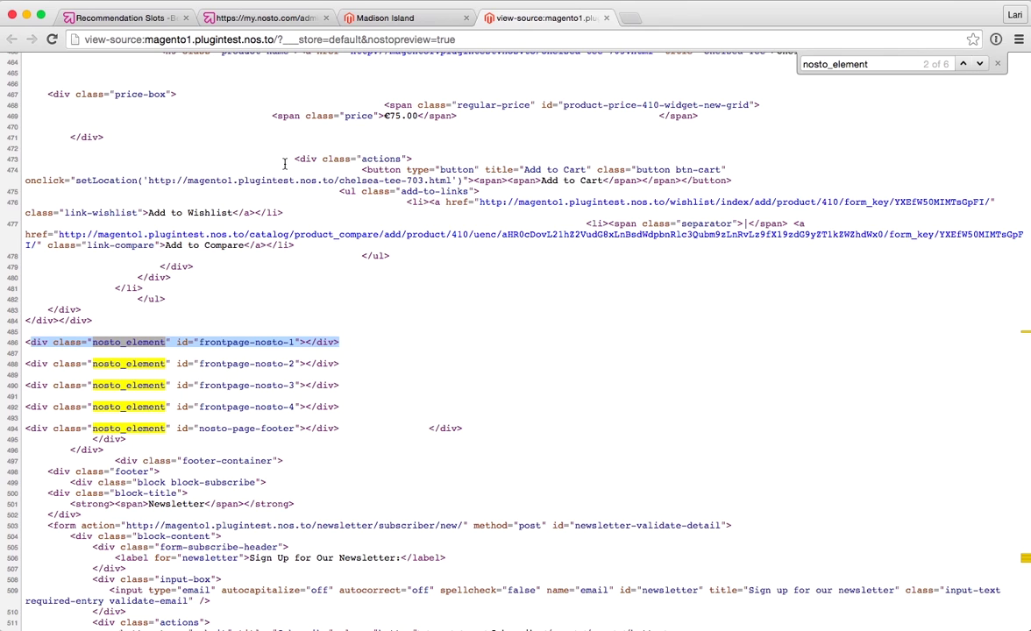
pyautogui.click(284, 19)
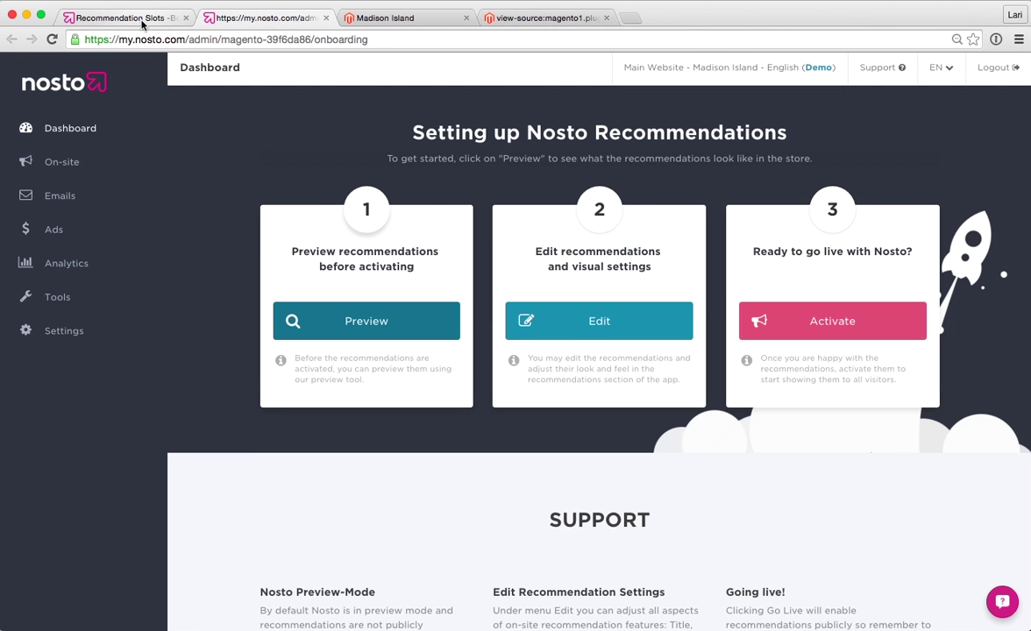
pyautogui.click(142, 20)
# - Review the slot's Div ID, title and campaign type settings, including the available scoring modes
pyautogui.scroll(3, 503, 255)
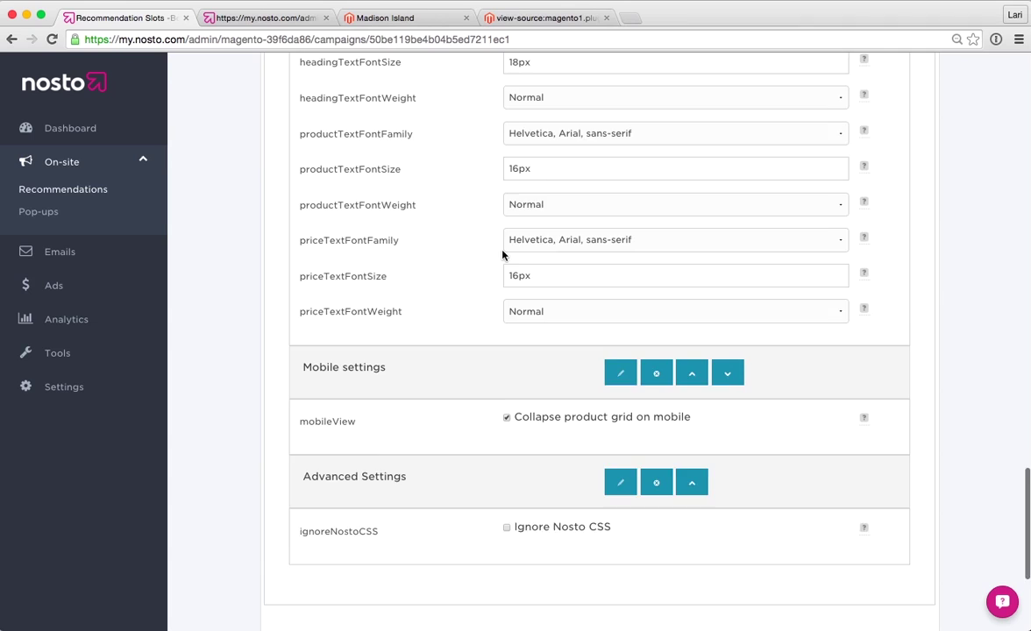
pyautogui.scroll(20, 503, 254)
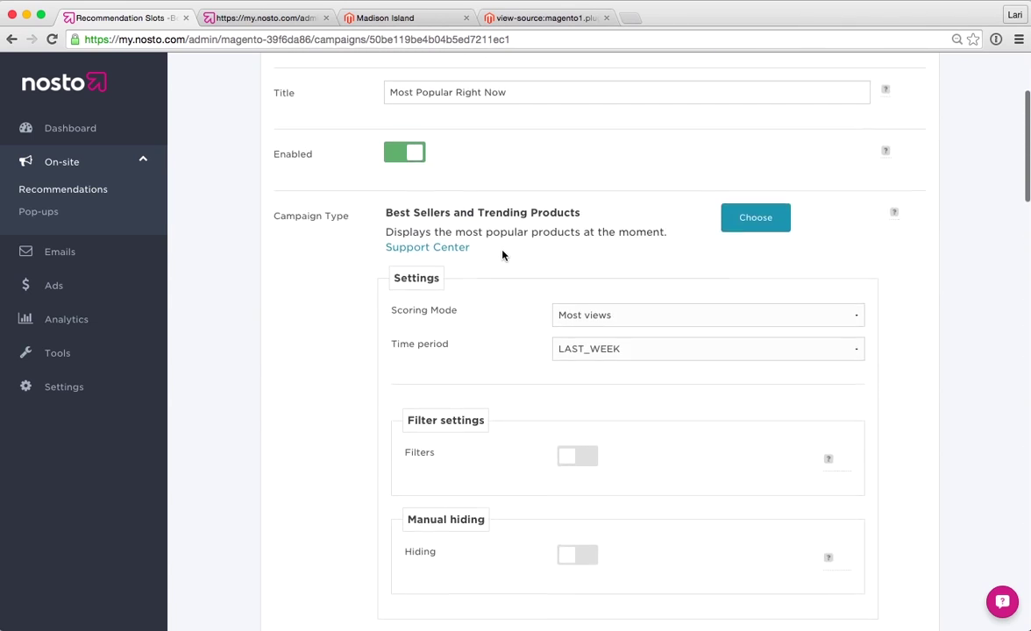
pyautogui.scroll(3, 503, 254)
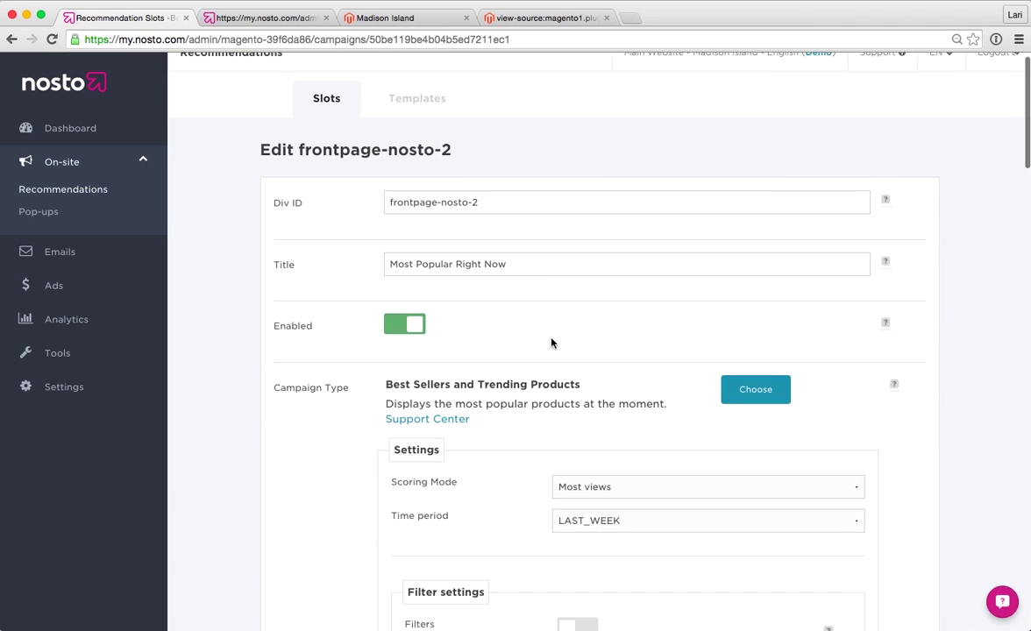
pyautogui.scroll(-1, 551, 343)
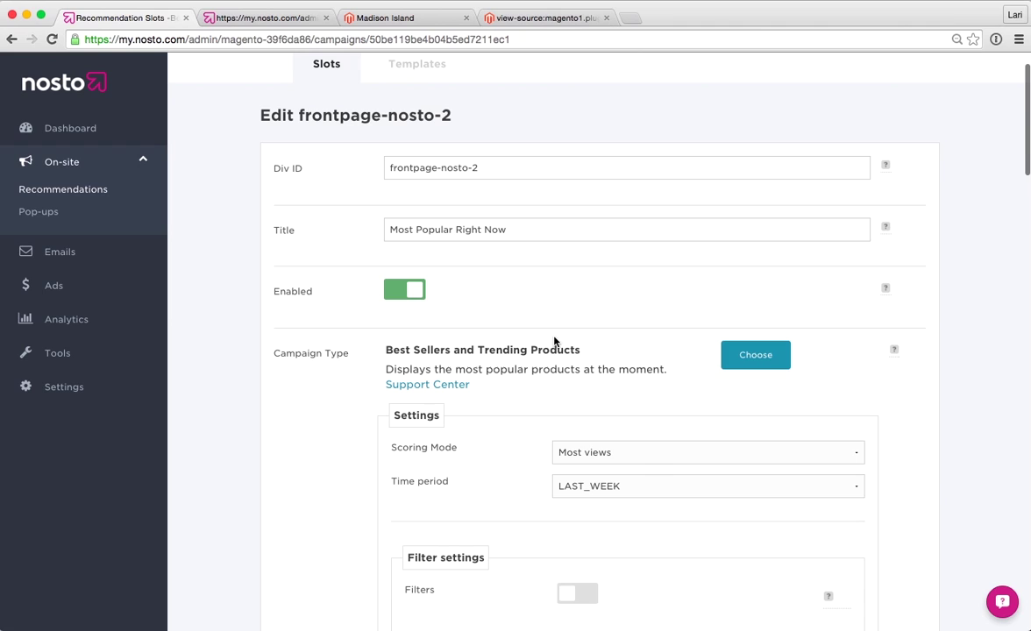
pyautogui.scroll(-2, 573, 345)
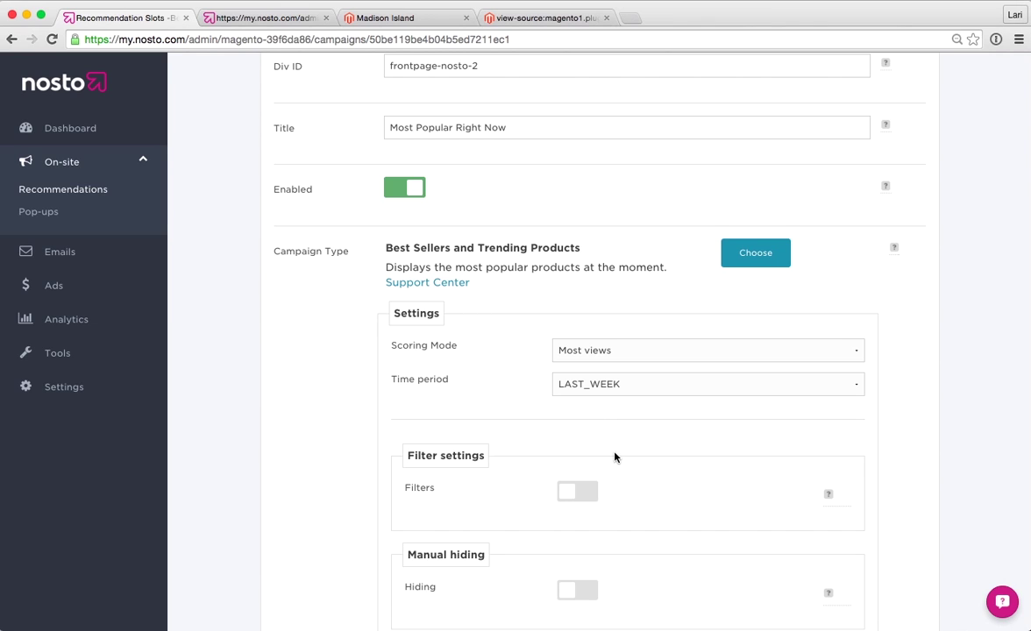
pyautogui.click(620, 355)
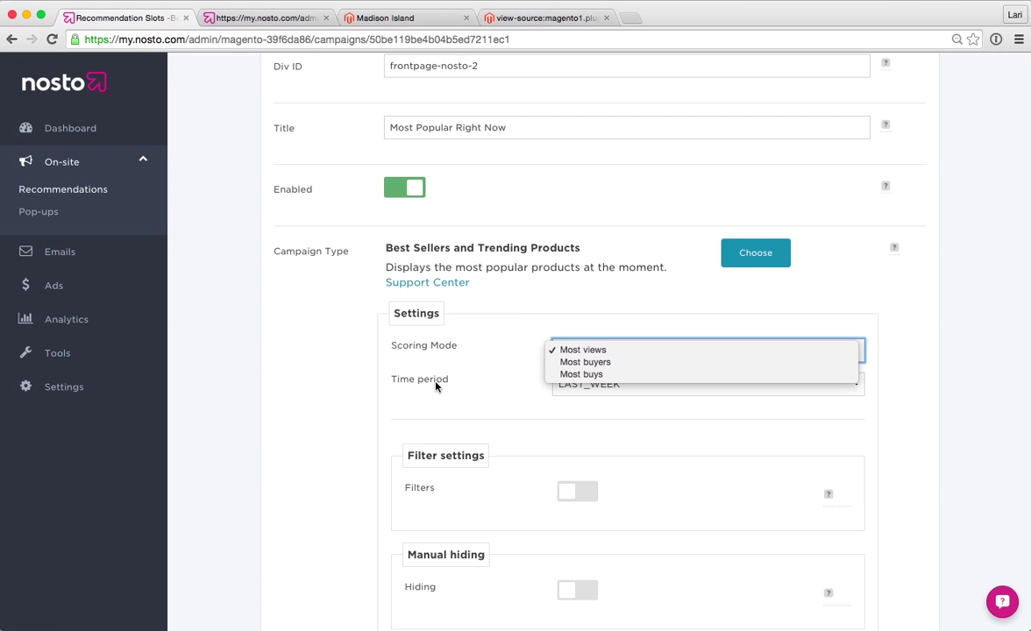
pyautogui.click(561, 386)
# - Enable filters for the slot and turn on the category filter limited to custom categories
pyautogui.click(587, 493)
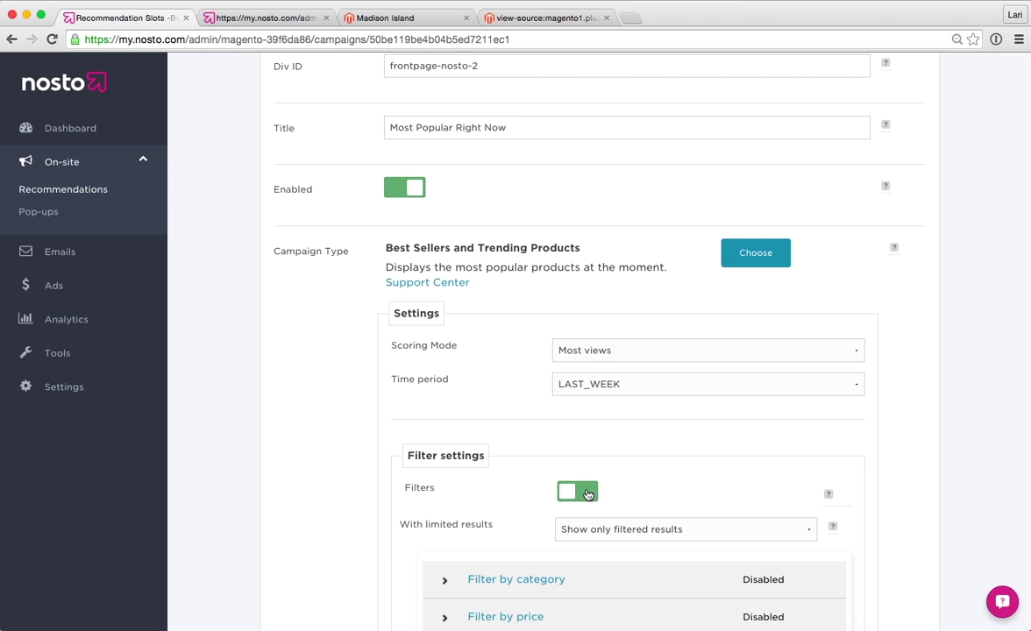
pyautogui.scroll(-3, 779, 465)
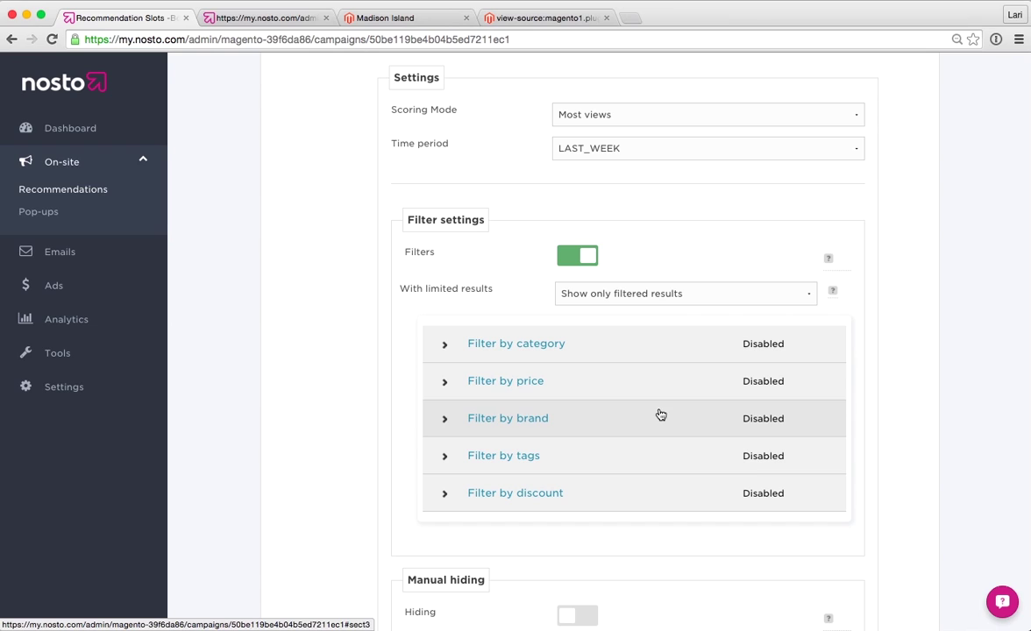
pyautogui.click(564, 353)
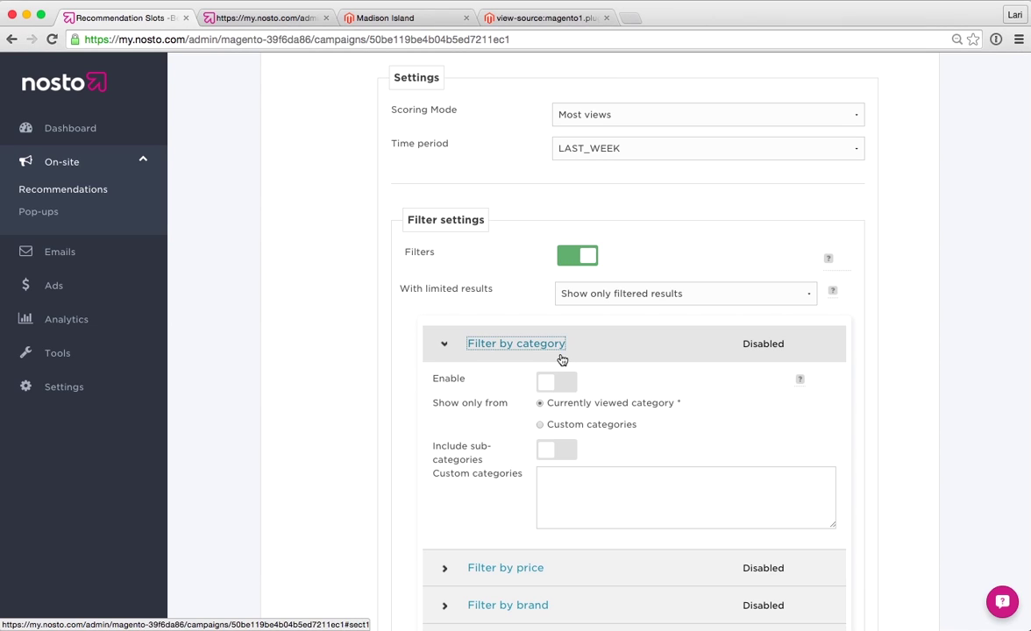
pyautogui.click(565, 384)
pyautogui.click(572, 426)
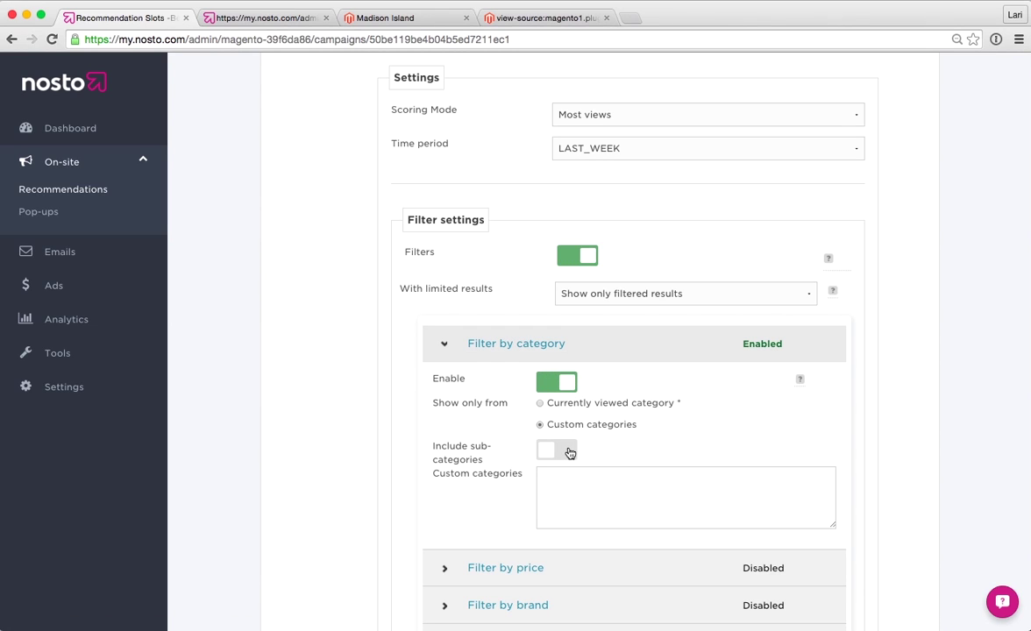
# - Include sub-categories in the category filter and enter /category as the custom category
pyautogui.click(567, 451)
pyautogui.click(587, 518)
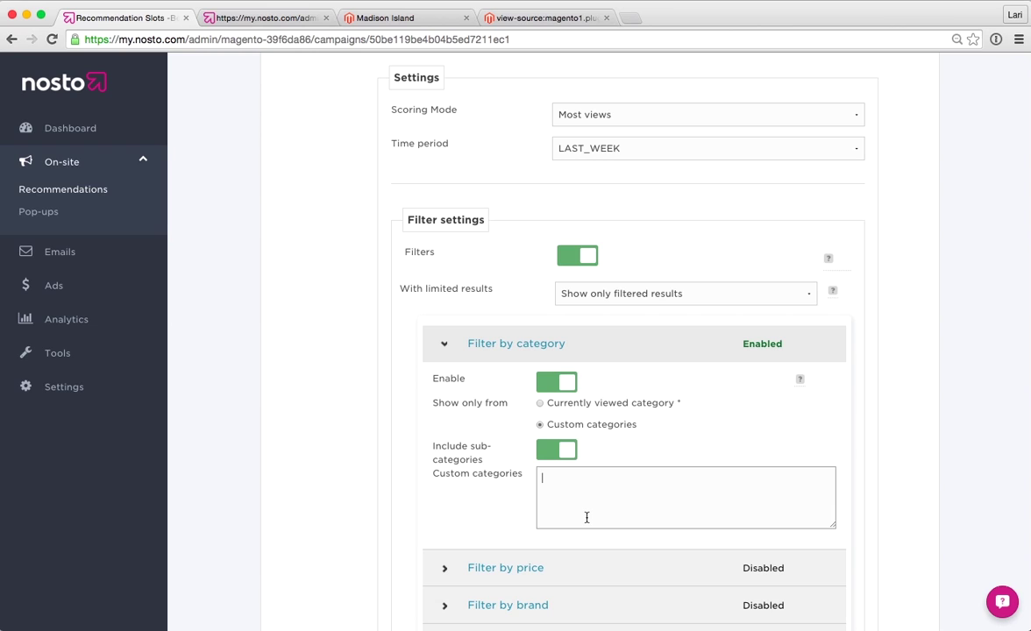
pyautogui.write('/categorY')
pyautogui.press('BackSpace')
pyautogui.write('y')
# - Go back to the slot's general settings and highlight its Div ID
pyautogui.scroll(5, 396, 441)
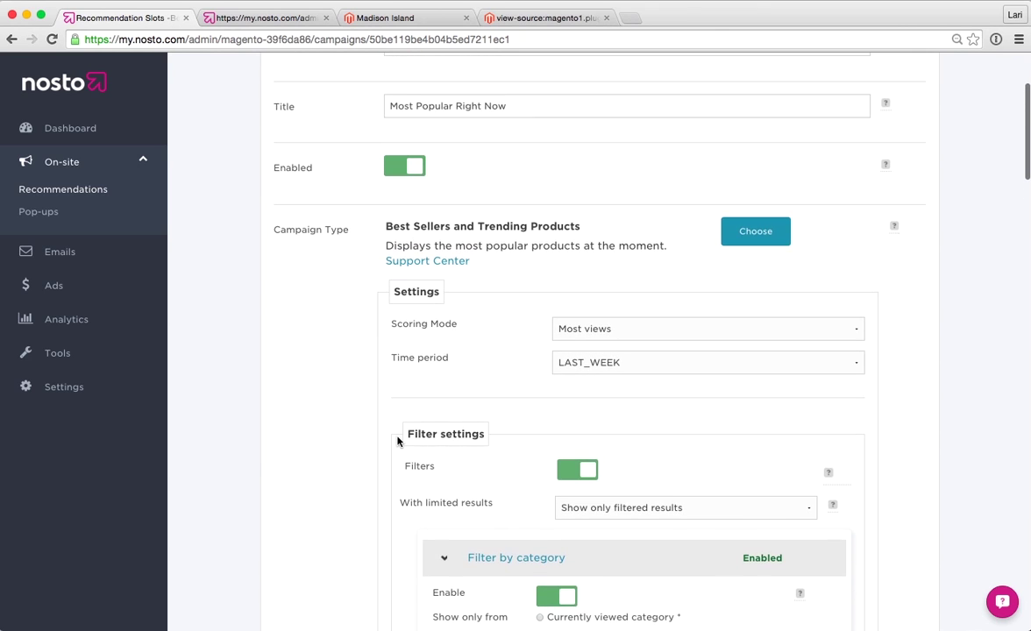
pyautogui.scroll(3, 396, 441)
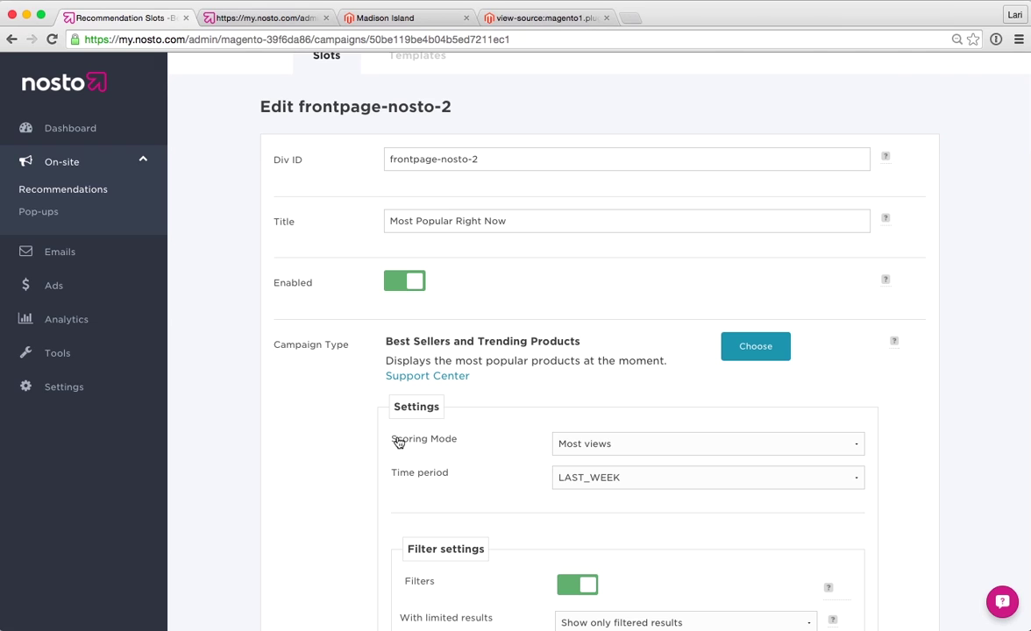
pyautogui.scroll(2, 396, 442)
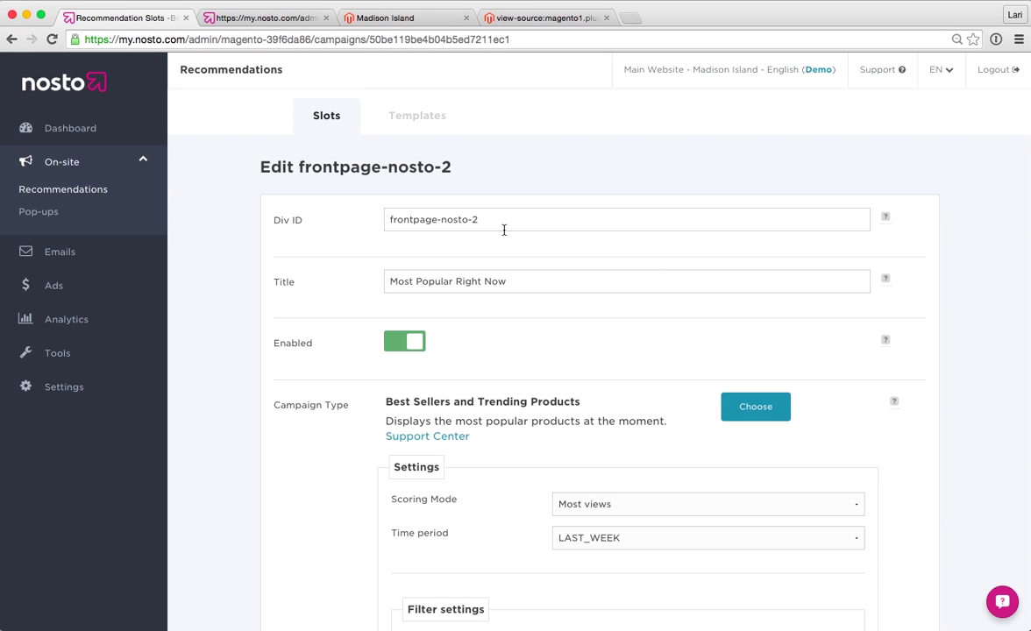
pyautogui.moveTo(503, 221); pyautogui.dragTo(383, 226)
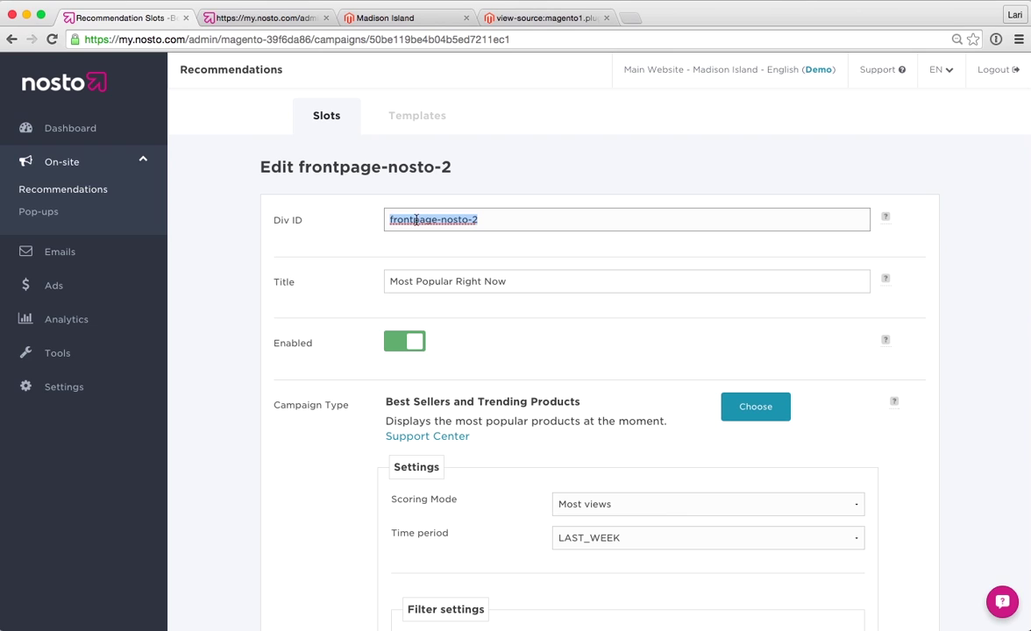
# - Switch to the store's page source and highlight the nosto_element div with the id frontpage-nosto-2
pyautogui.click(544, 19)
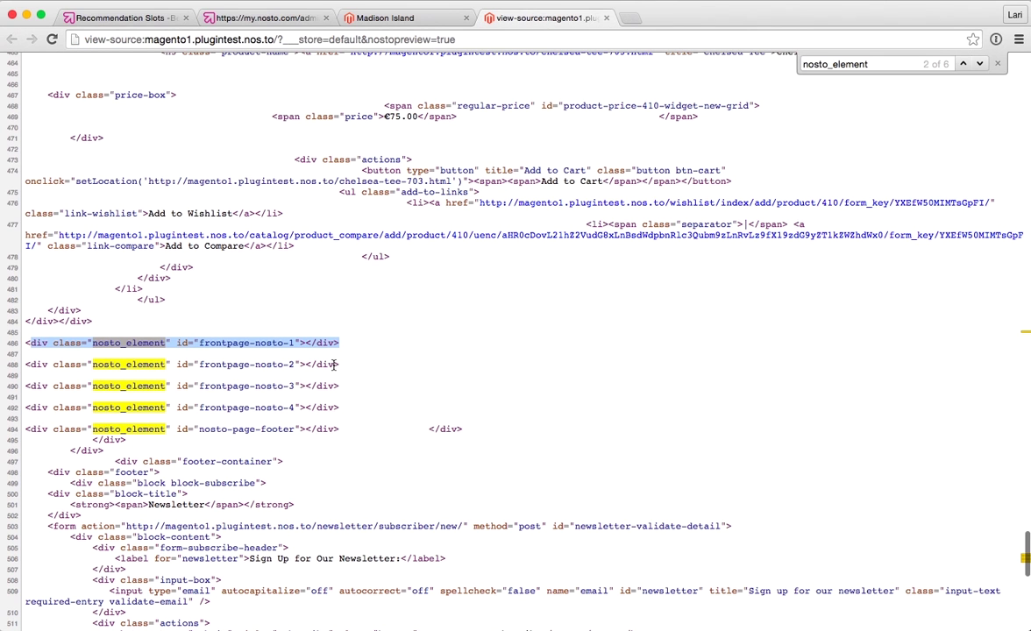
pyautogui.moveTo(341, 363); pyautogui.dragTo(29, 369)
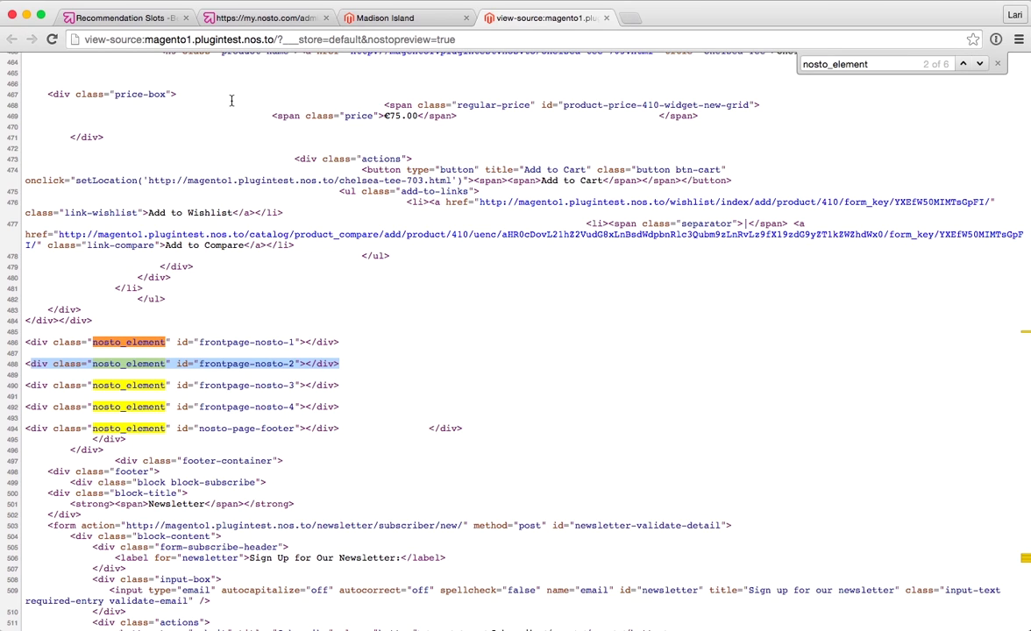
# - Return to the frontpage-nosto-2 slot settings and highlight its title, Most Popular Right Now
pyautogui.click(150, 24)
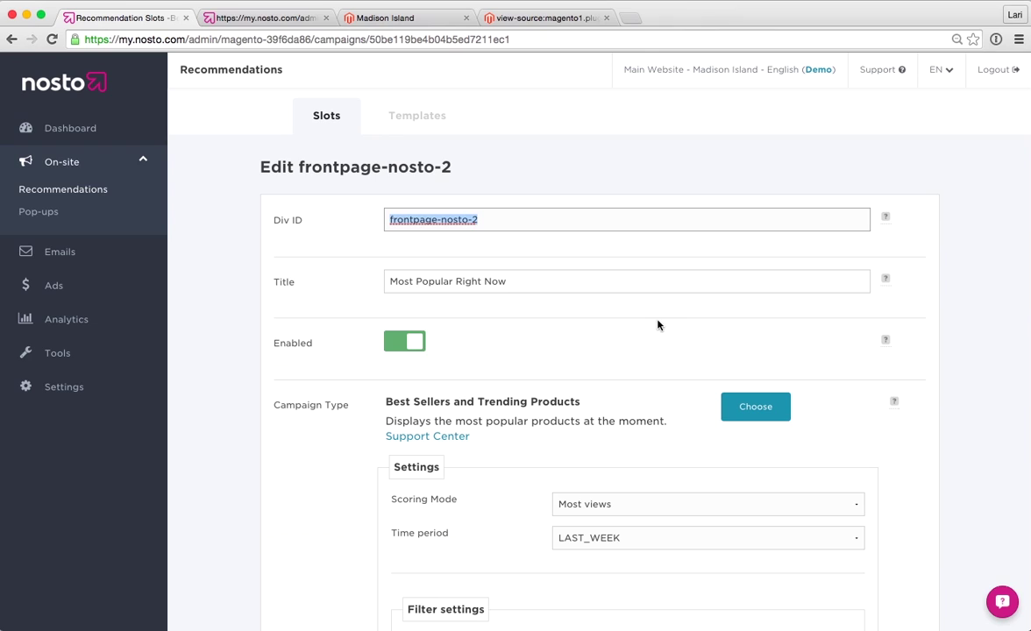
pyautogui.click(532, 288)
pyautogui.moveTo(534, 281); pyautogui.dragTo(391, 281)
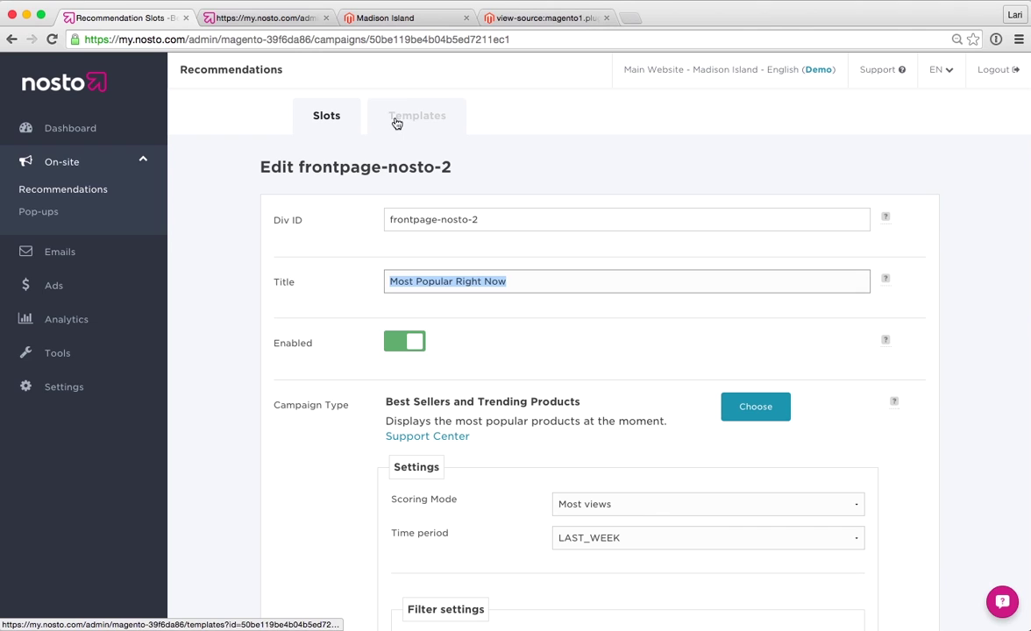
# - Switch to the Madison Island store preview and highlight the Most Popular Right Now heading above its recommended products
pyautogui.click(391, 21)
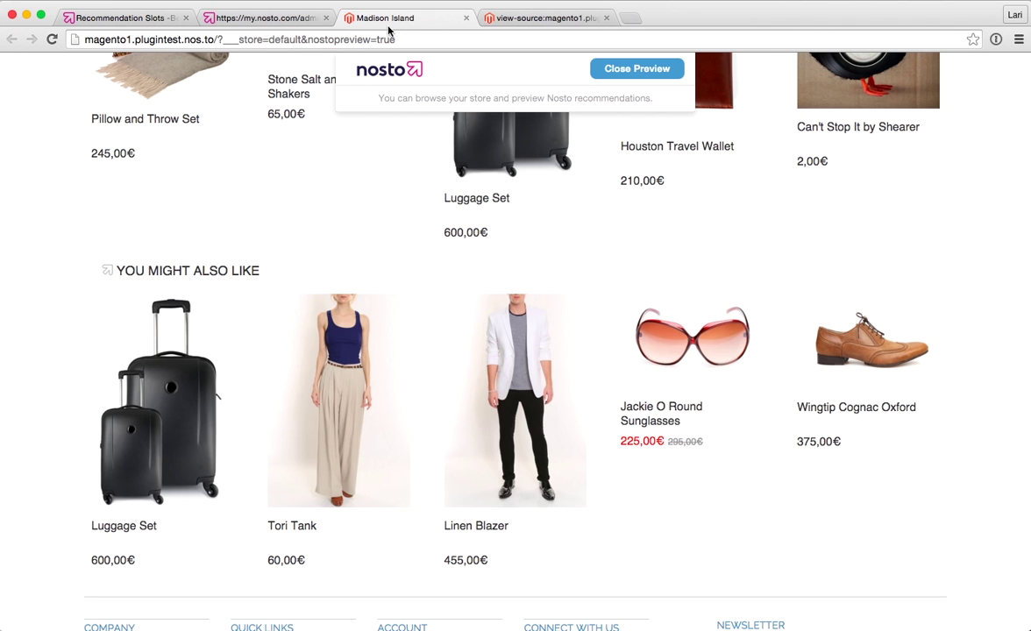
pyautogui.scroll(10, 386, 242)
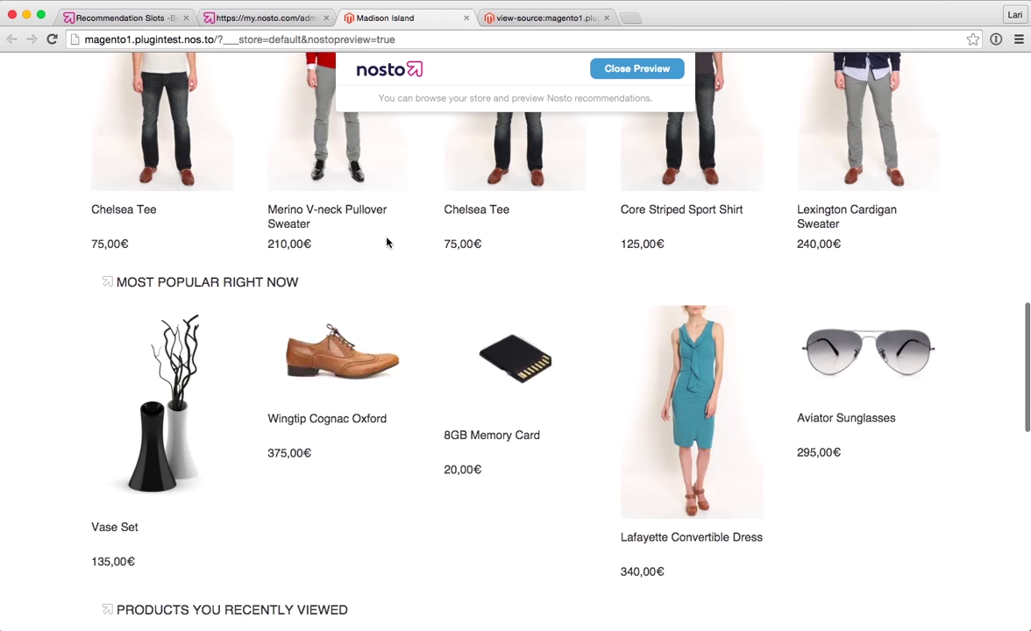
pyautogui.moveTo(305, 399); pyautogui.dragTo(116, 393)
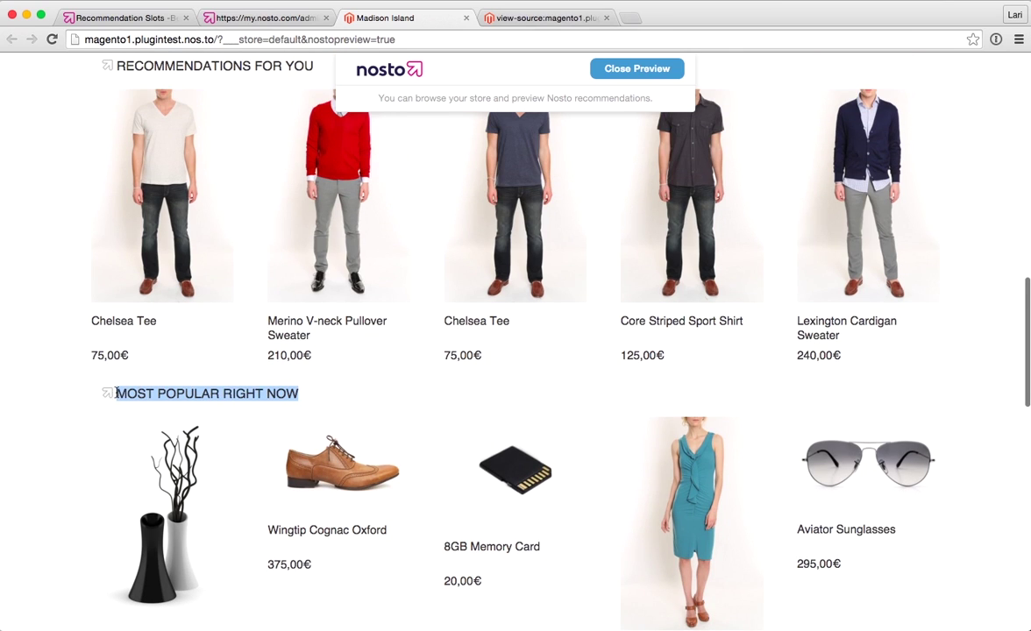